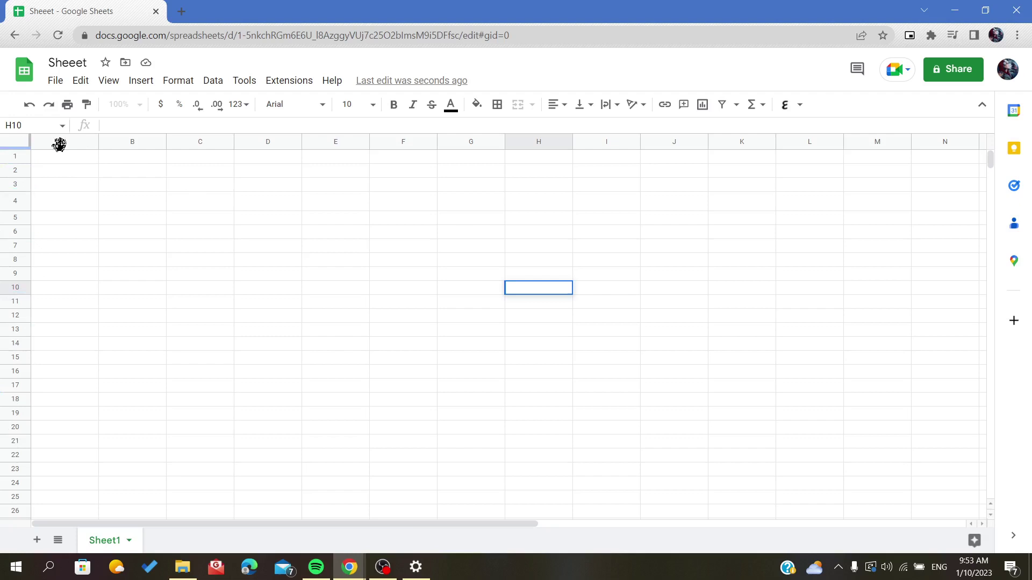
Hide rows 4 through 11 via the row-header context menu.
click(208, 276)
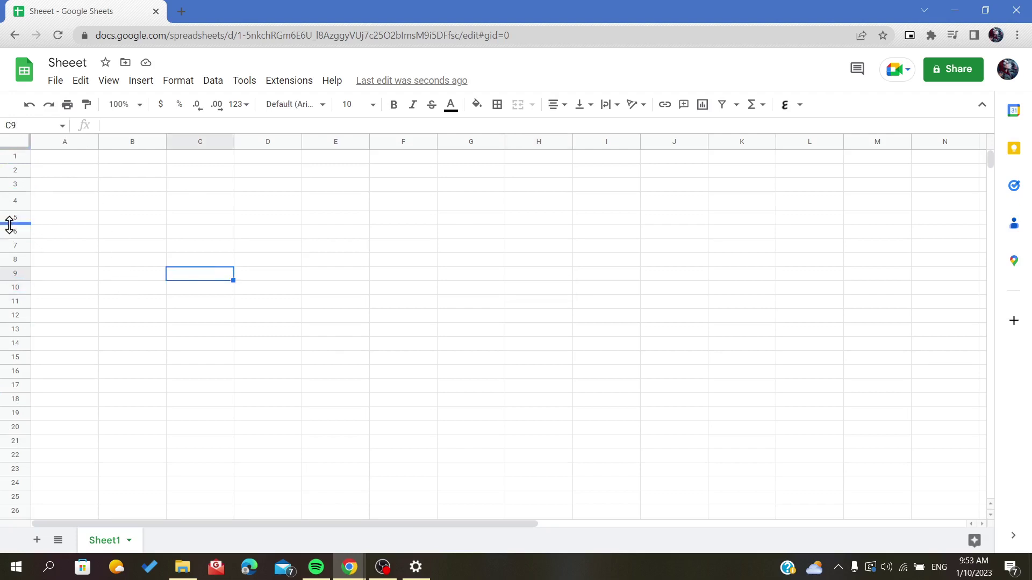
drag(15, 204, 7, 302)
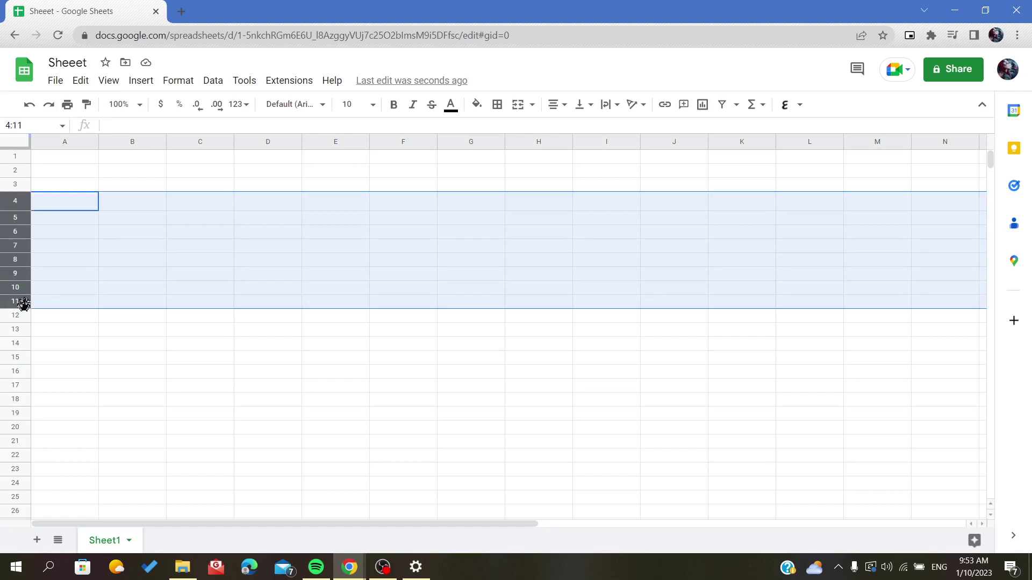
right_click(18, 201)
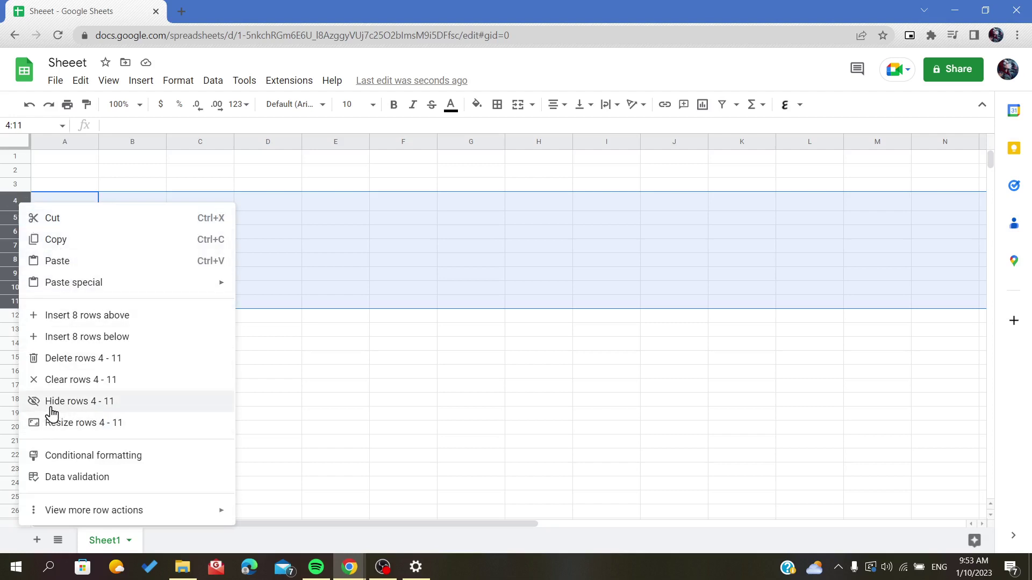
click(69, 401)
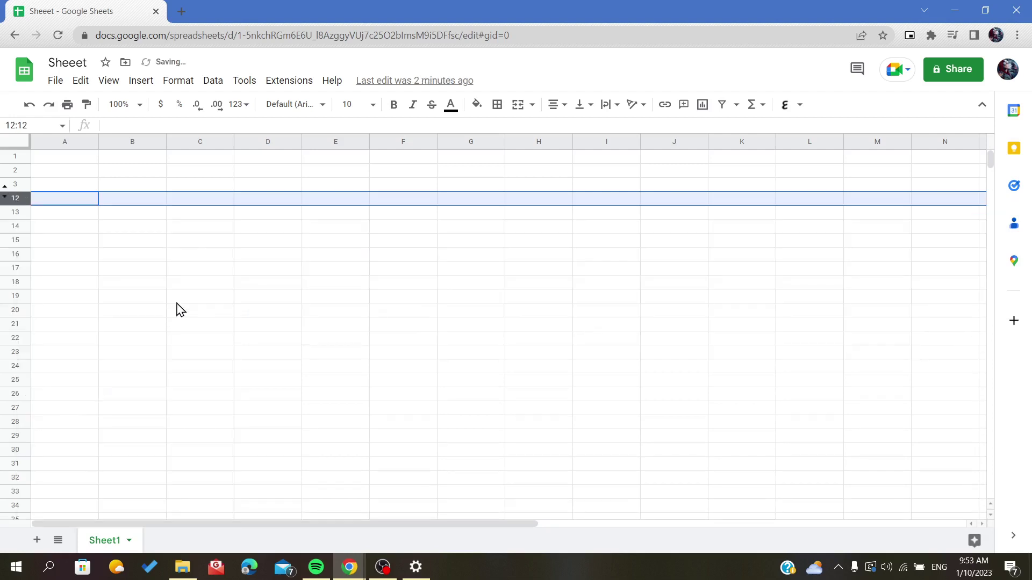
Unhide rows 4 through 11 using the hidden-rows arrows between rows 3 and 12.
click(349, 243)
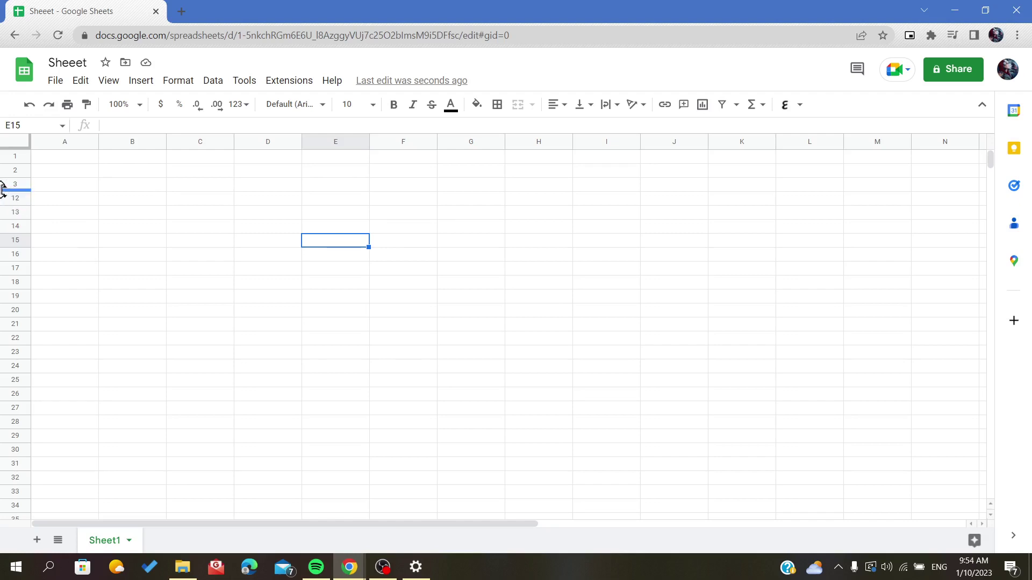
click(108, 209)
click(7, 198)
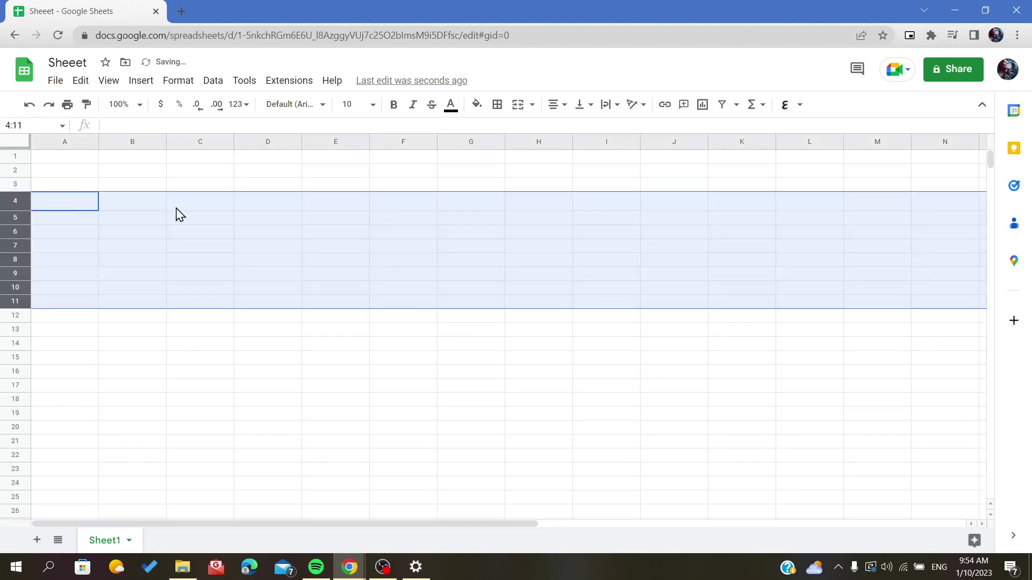
click(294, 200)
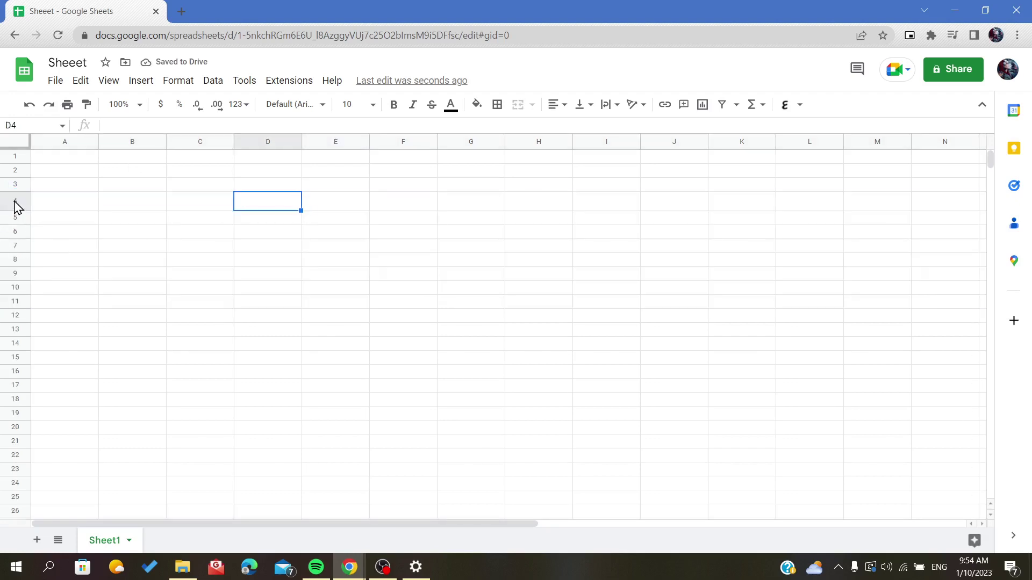
click(108, 209)
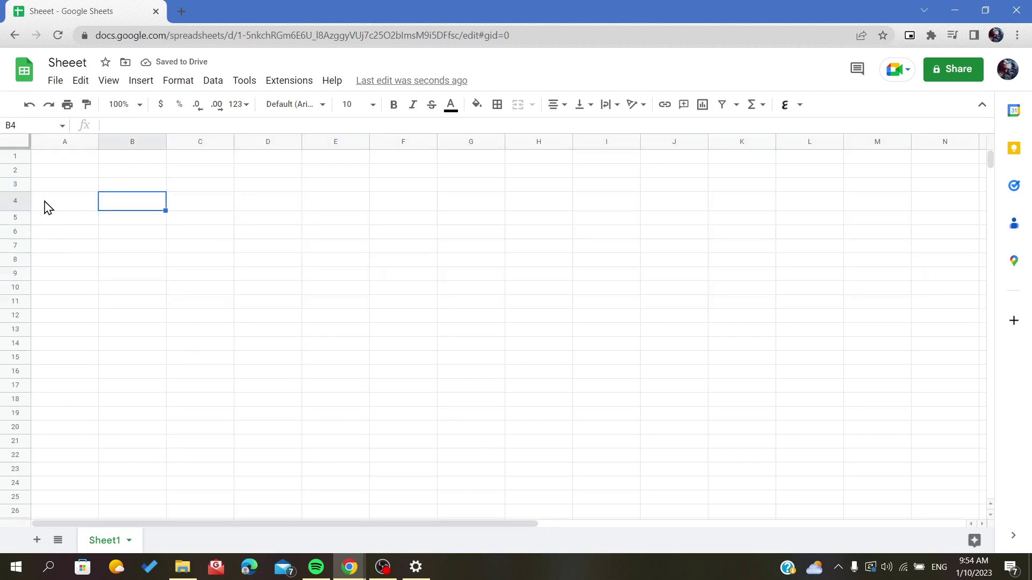
Hide rows 3 through 7 via the row-header context menu.
drag(16, 185, 15, 242)
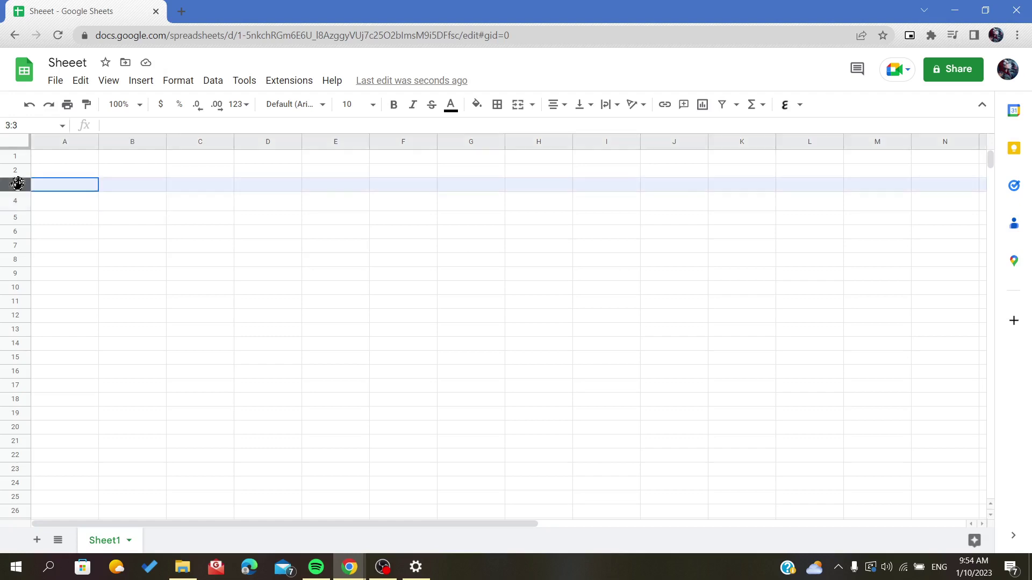
right_click(13, 229)
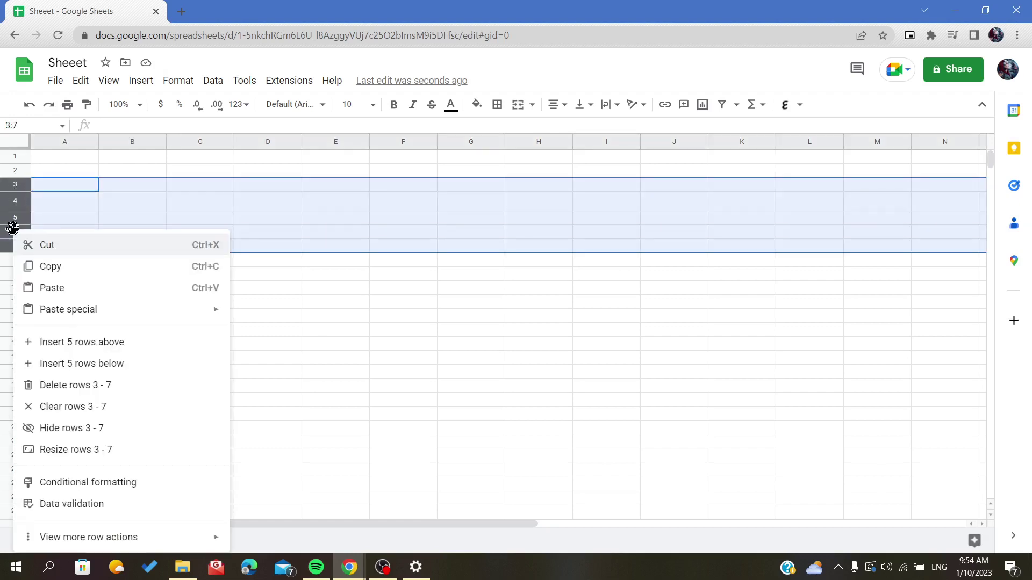
click(70, 427)
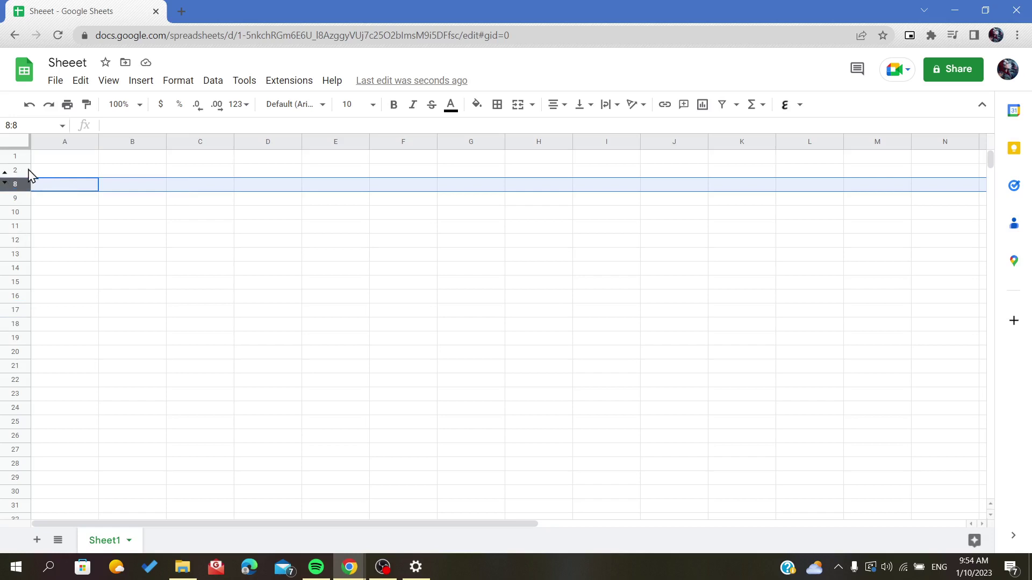
Hide rows 16 through 20 the same way, leaving two hidden row groups.
drag(15, 296, 20, 352)
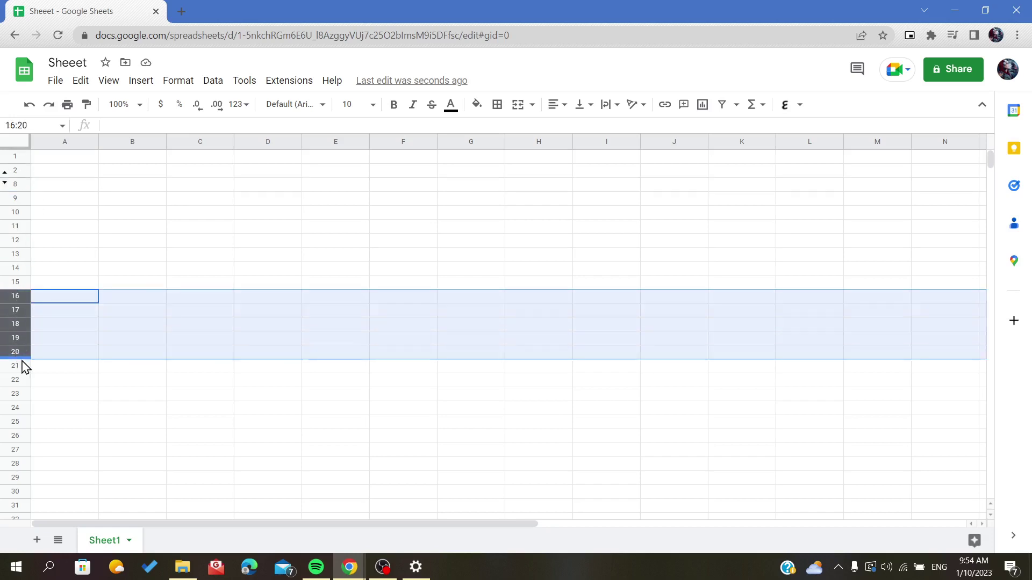
right_click(20, 352)
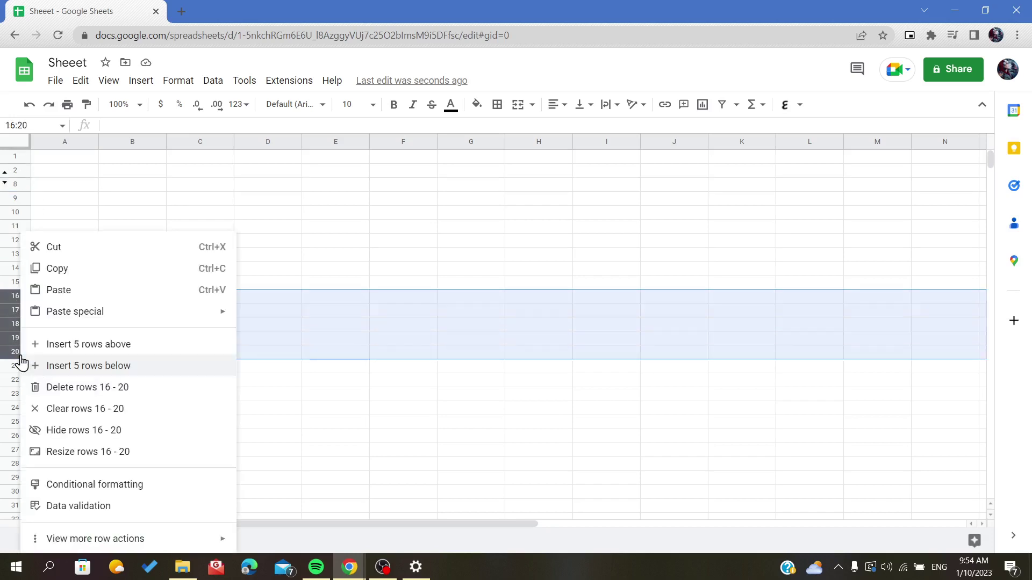
click(65, 432)
click(200, 185)
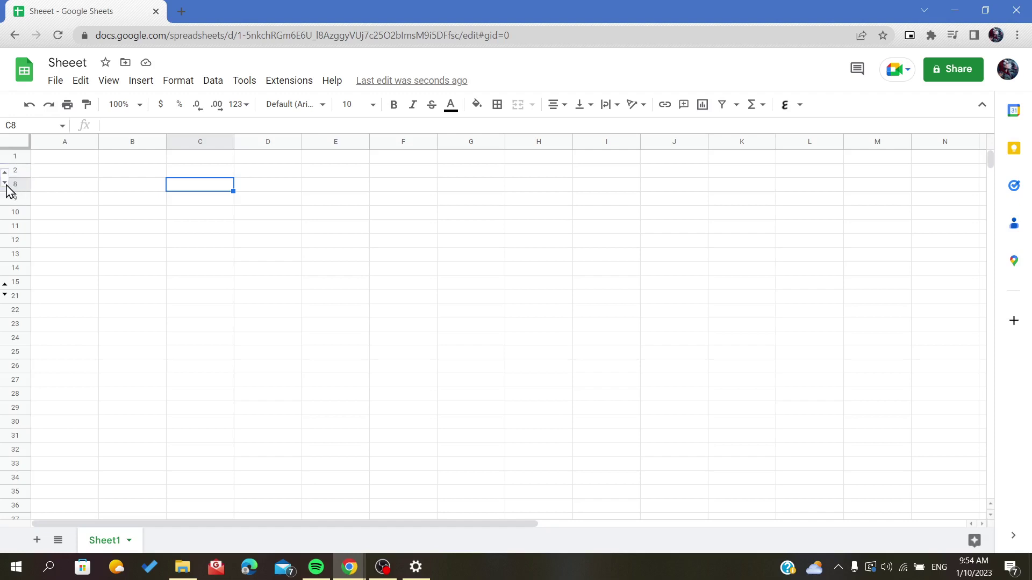
Unhide rows 3–7 and 16–20 using the hidden-rows arrows so every row shows.
click(5, 184)
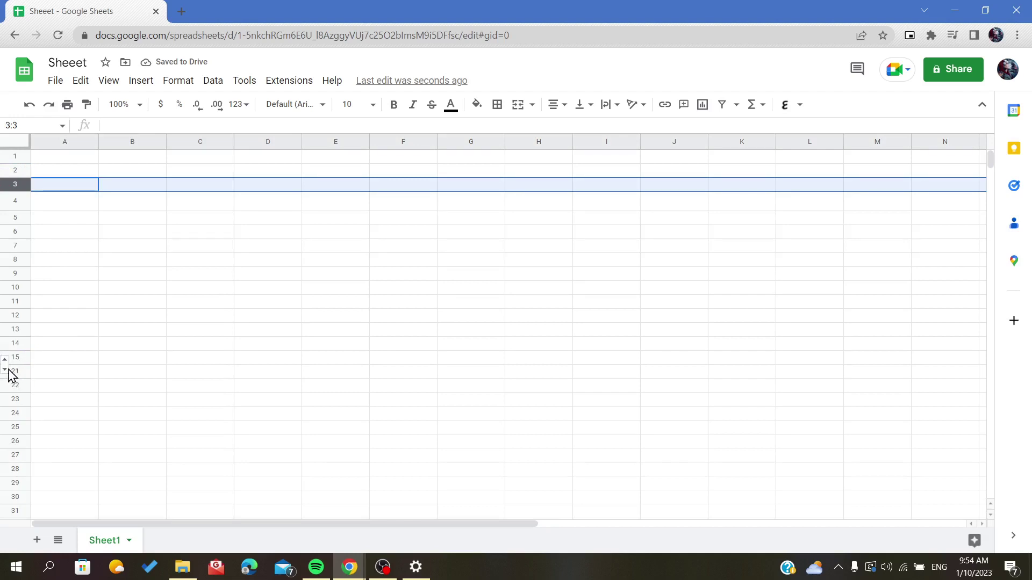
click(5, 364)
click(181, 351)
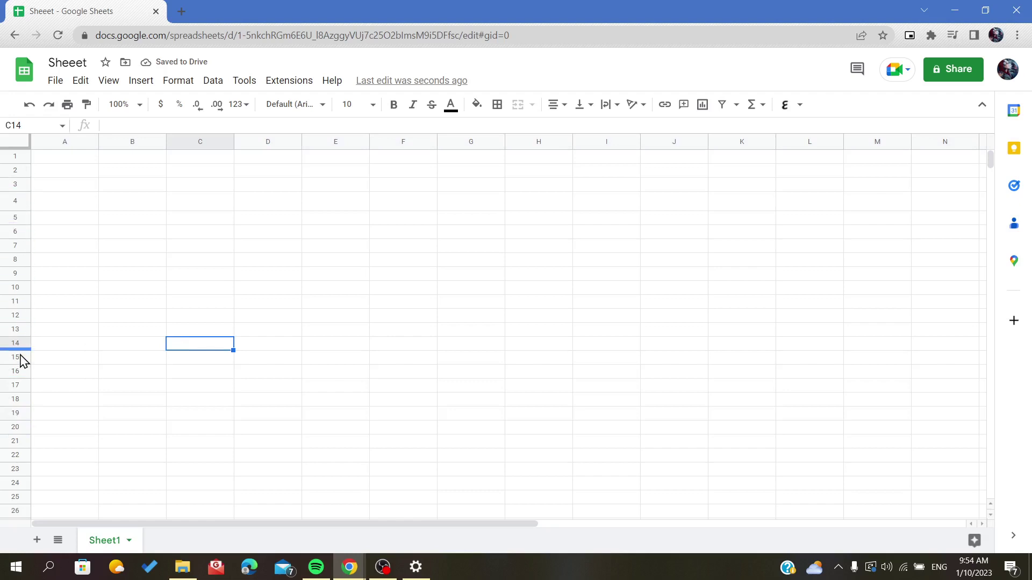
click(114, 247)
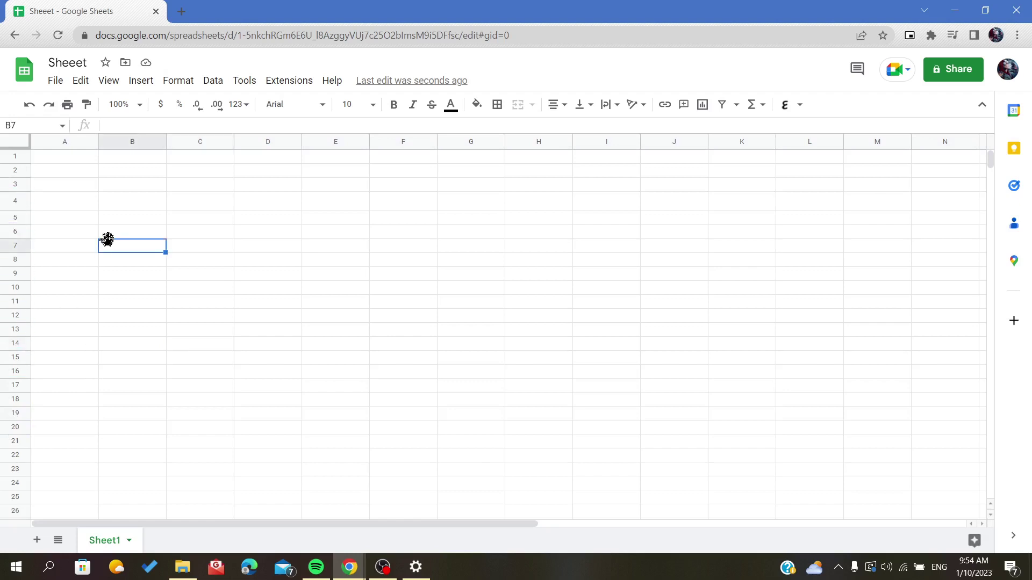
click(148, 262)
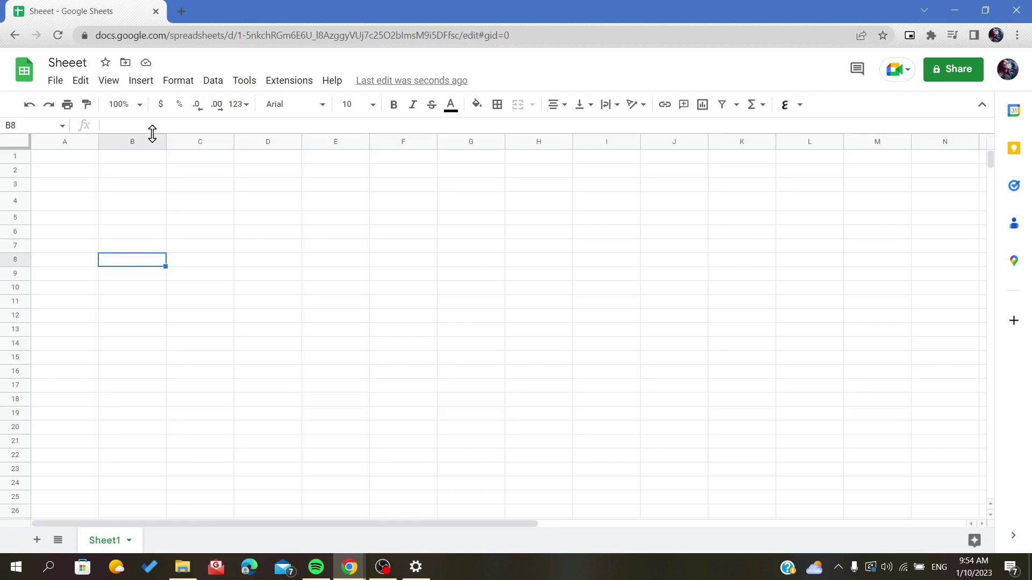
Hide columns C through E via the column-header context menu.
drag(200, 142, 322, 145)
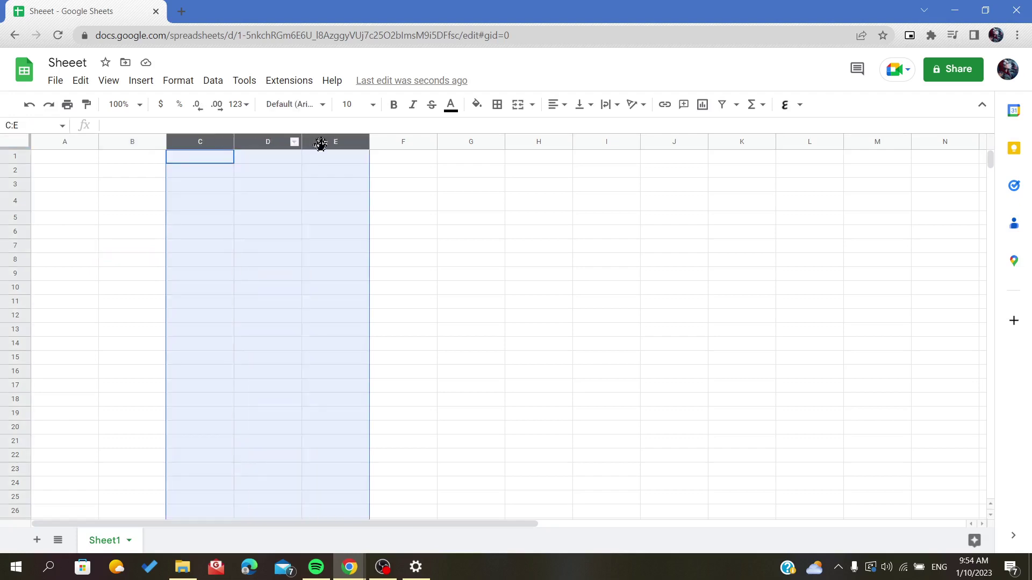
right_click(322, 143)
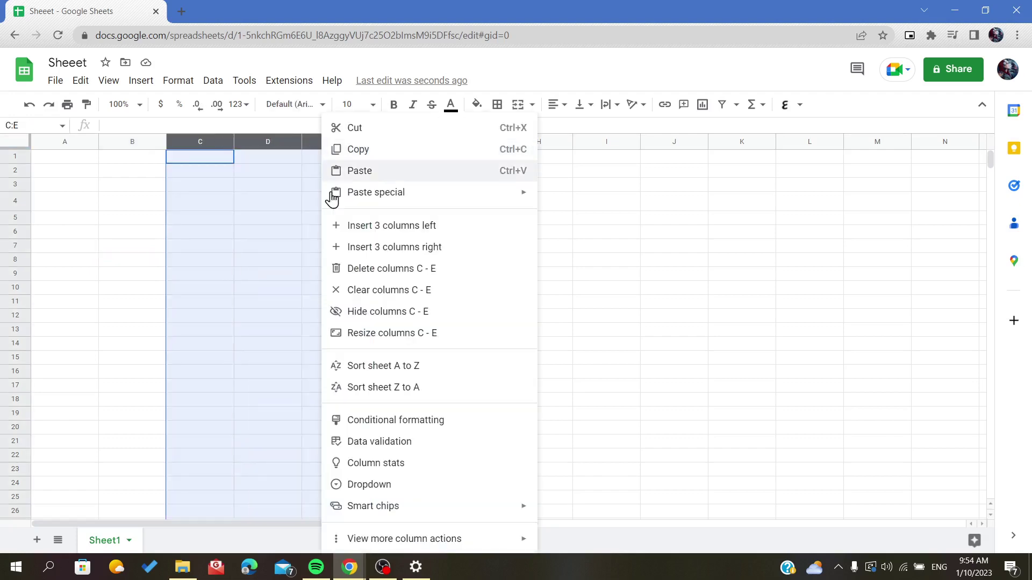
click(355, 312)
click(83, 261)
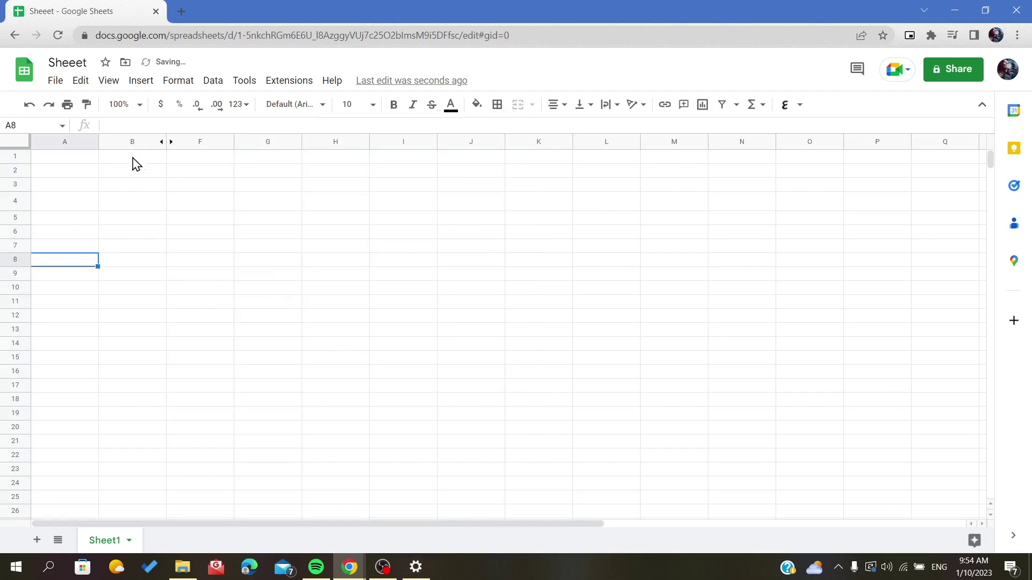
Unhide columns C through E using the hidden-columns arrows between B and F.
mouse_move(132, 142)
click(171, 142)
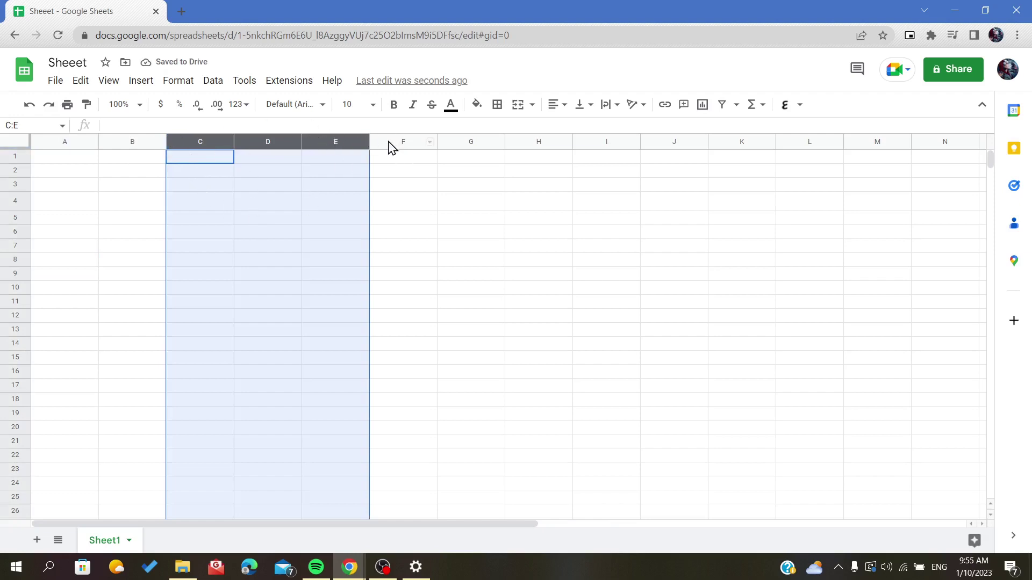
click(290, 174)
click(353, 331)
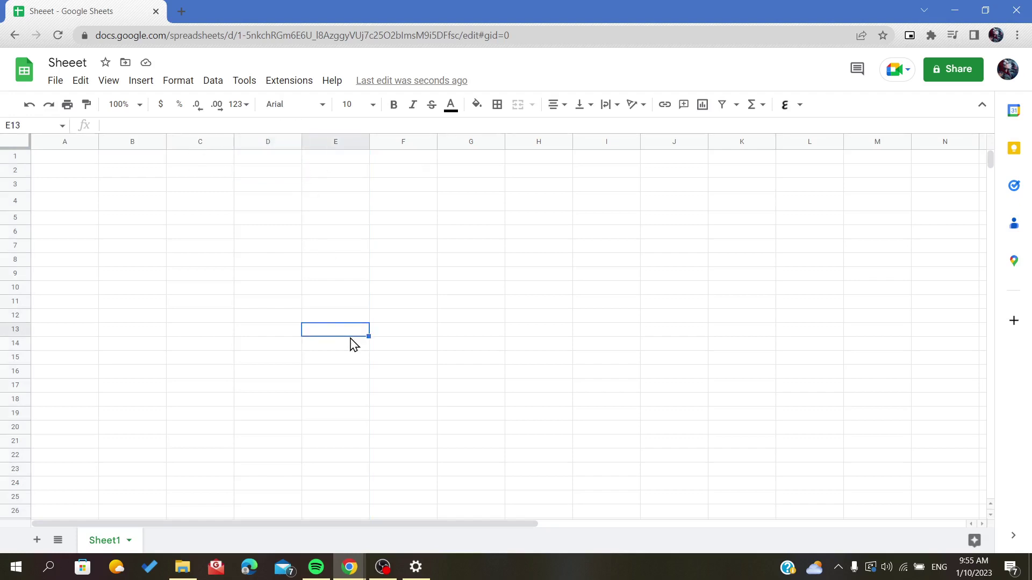